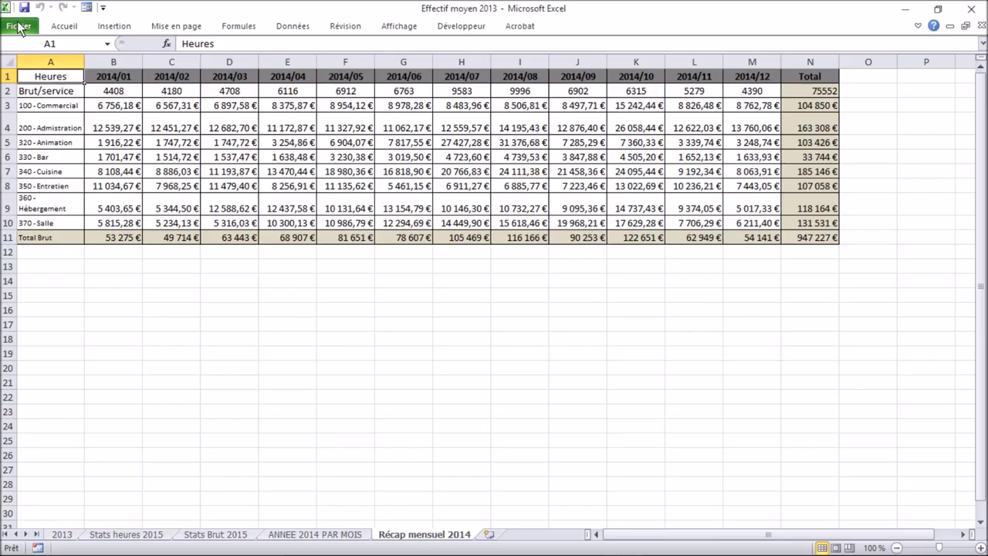
- Enable the Complément Solver add-in from Excel's Compléments options
left_click(19, 27)
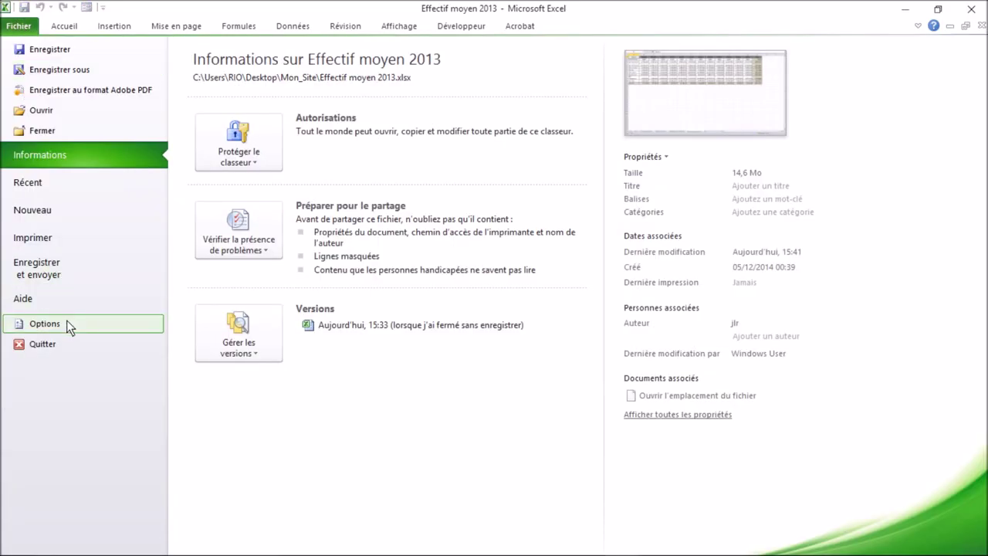
left_click(66, 324)
left_click(371, 198)
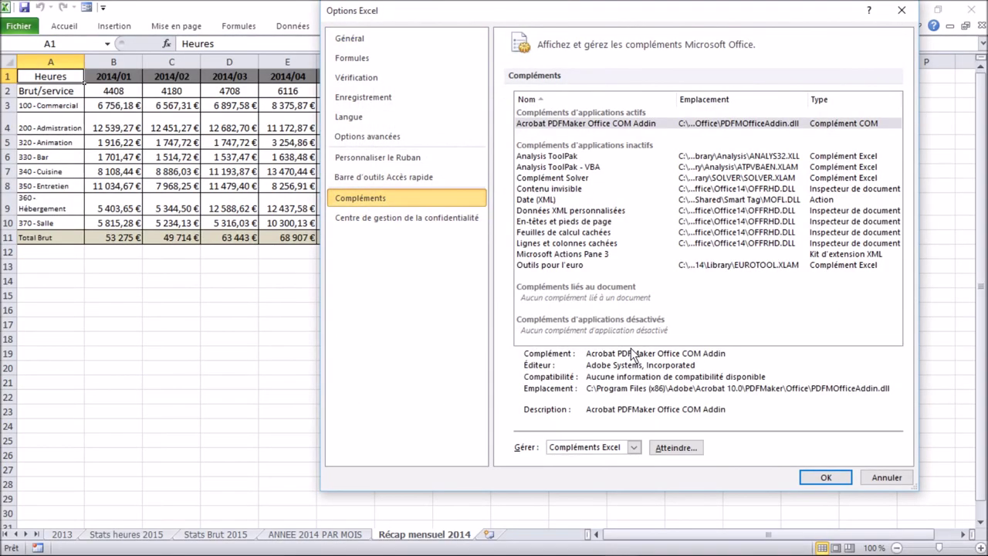
left_click(677, 446)
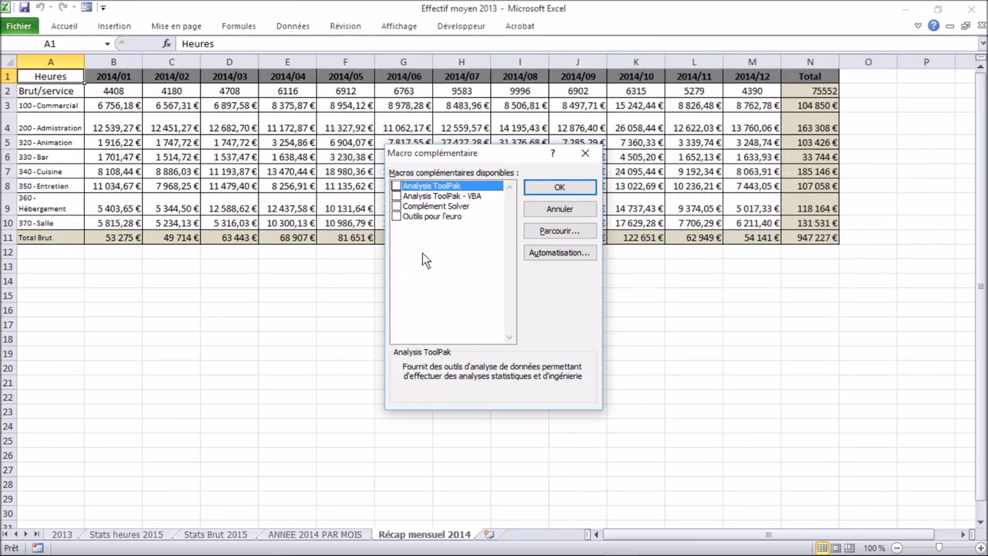
left_click(396, 207)
left_click(556, 190)
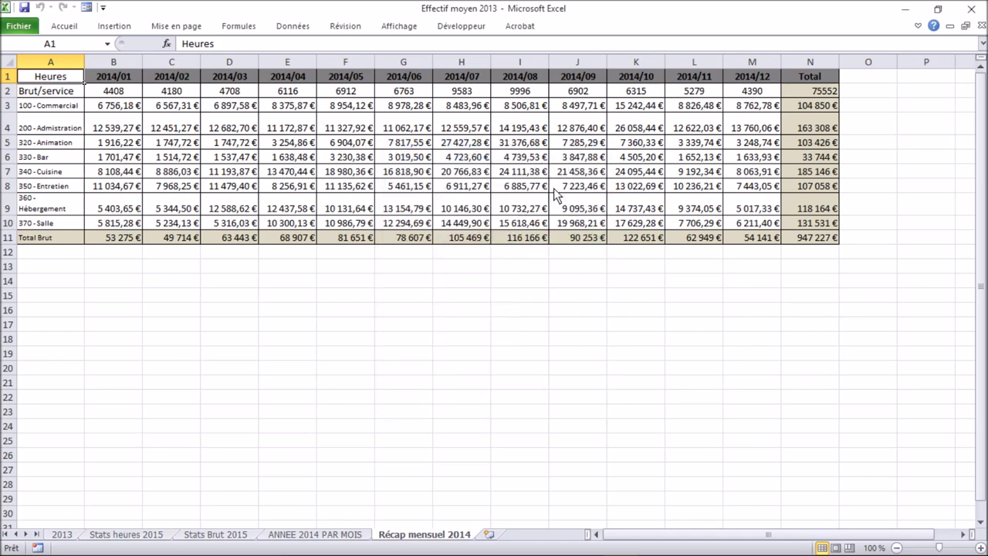
- Copy the monthly table A1:N11 and paste it at A13
left_click(307, 32)
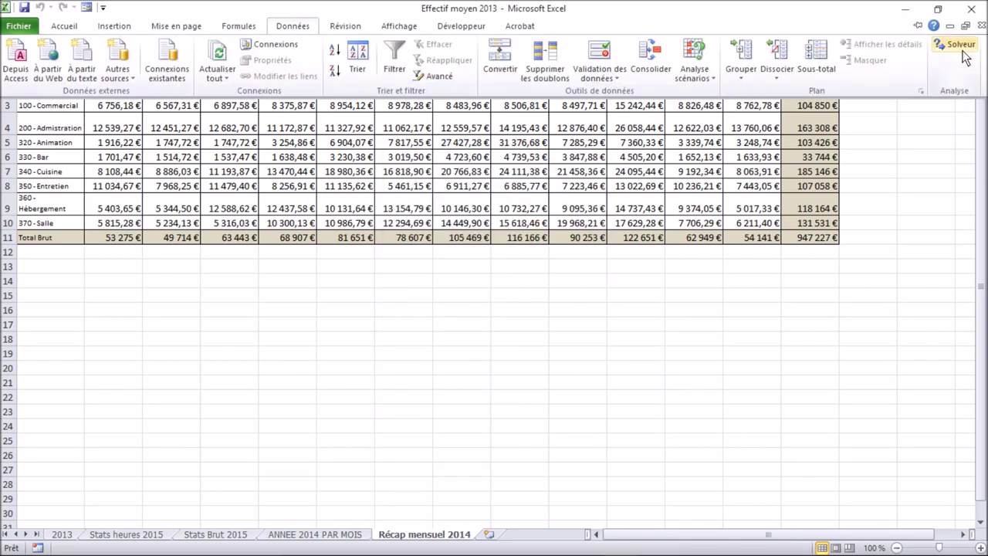
left_click(830, 252)
mouse_move(822, 236)
left_mouse_down()
mouse_move(9, 94)
mouse_move(9, 77)
left_mouse_up()
key("ctrl+c")
left_click(64, 272)
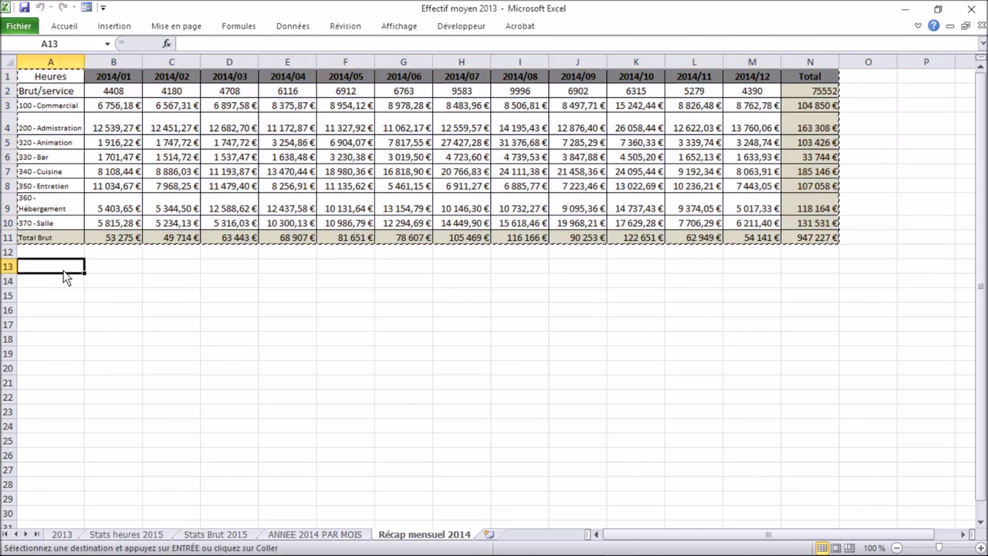
key("ctrl+v")
- Label the original table 'simulation' in A1 and the copy 'réel' in A13
left_click(68, 78)
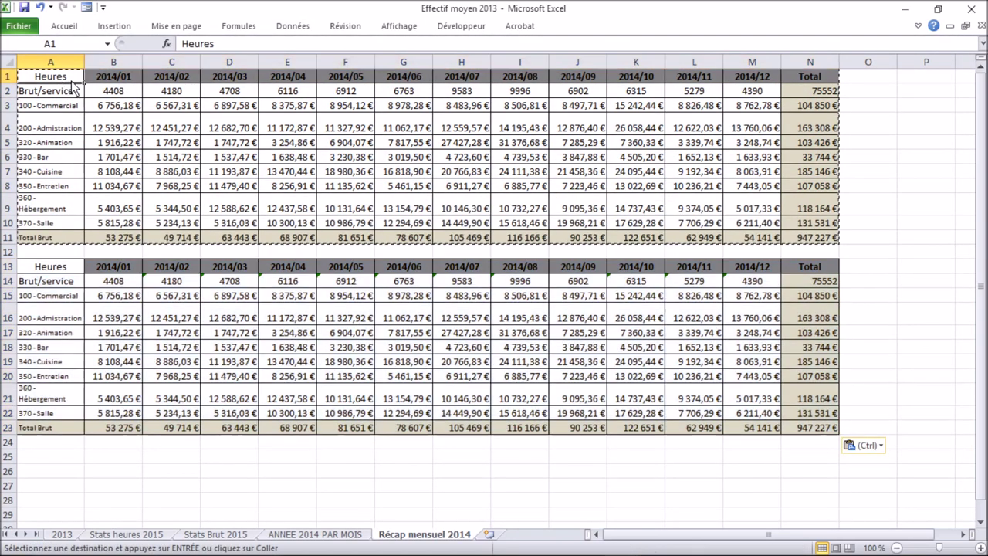
type("simulation")
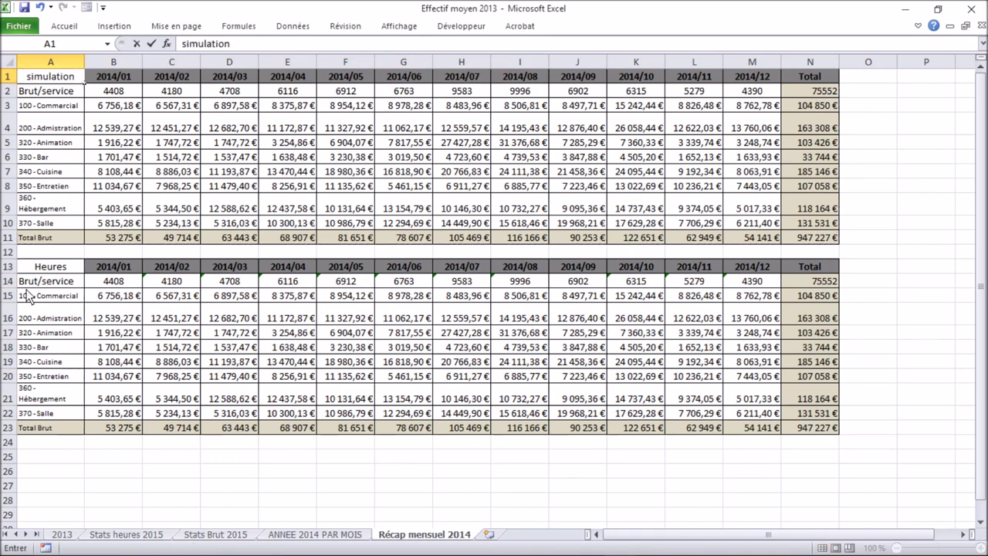
left_click(45, 266)
type("réel")
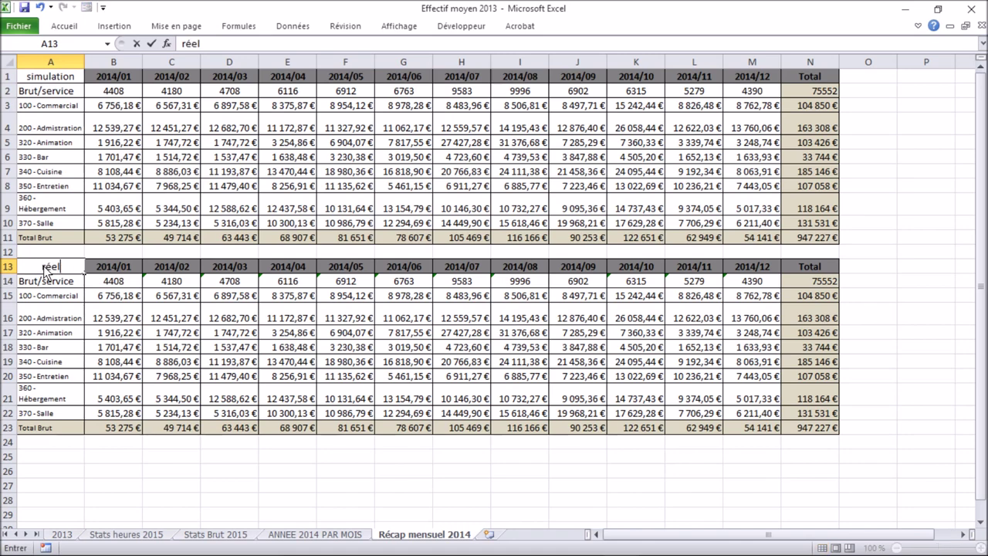
key("Return")
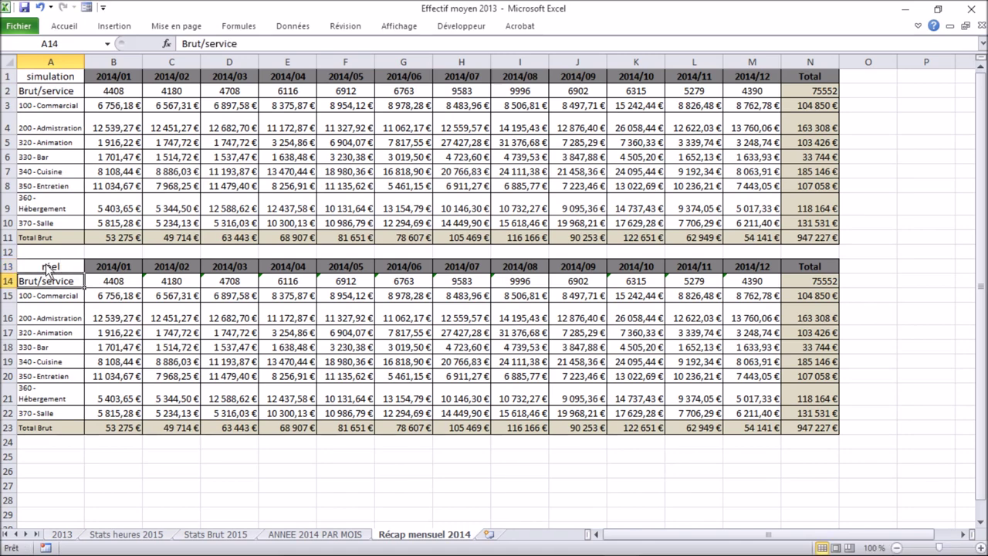
- Replace the réel figures in B14:M22 with their pasted values
mouse_move(104, 281)
left_mouse_down()
mouse_move(532, 349)
mouse_move(729, 409)
left_mouse_up()
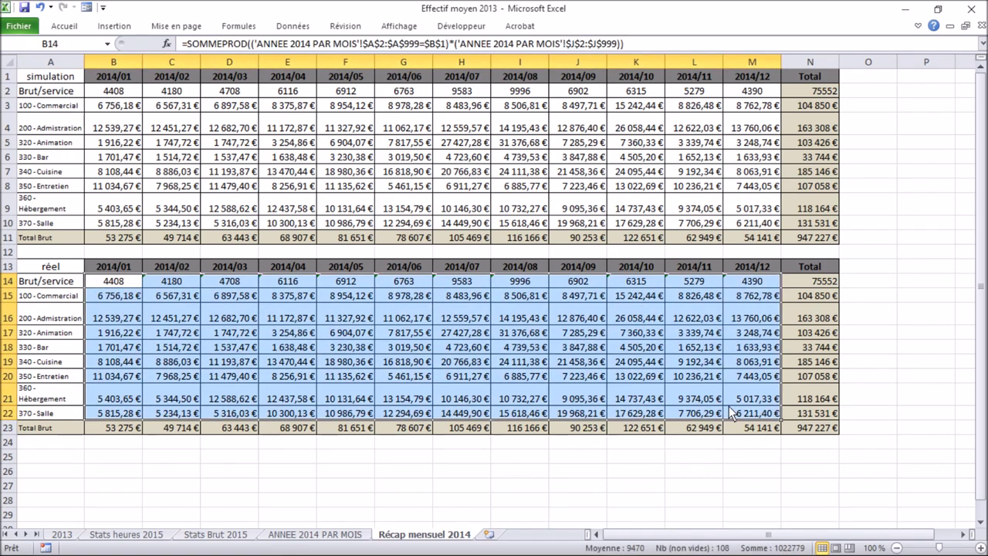
key("ctrl+c")
right_click(299, 321)
left_click(354, 124)
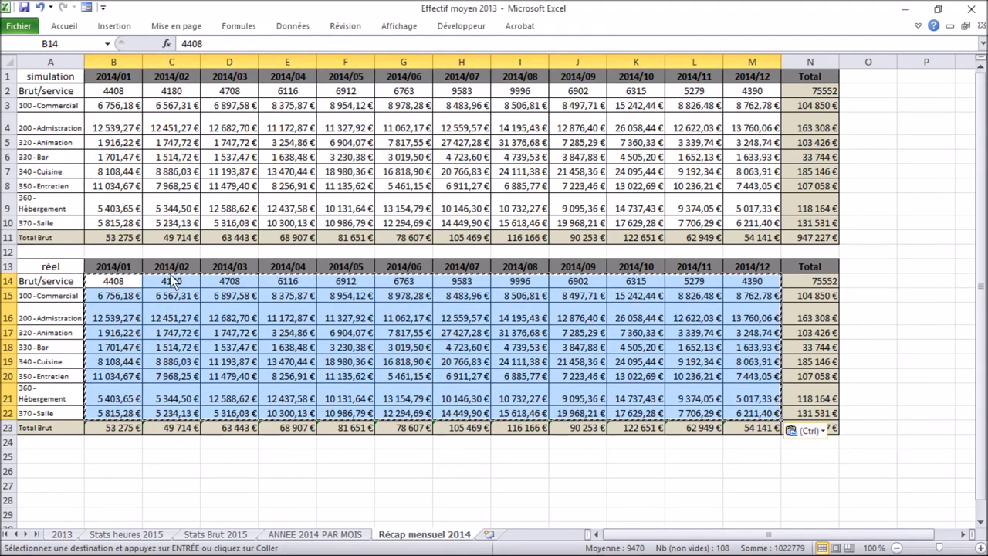
left_click(115, 318)
- Check B2's formula and select the grand total N11 as Solver's target
left_click(112, 93)
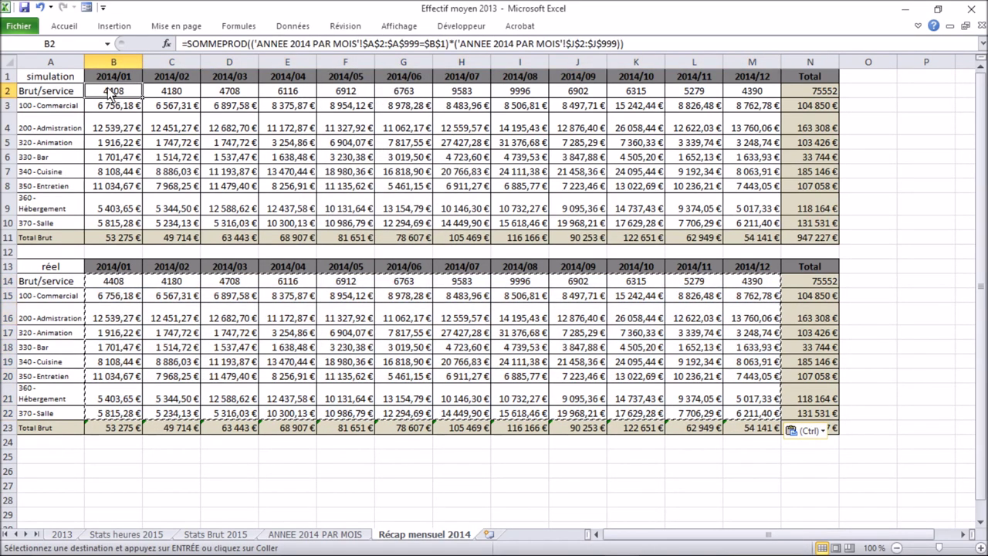
left_click(788, 238)
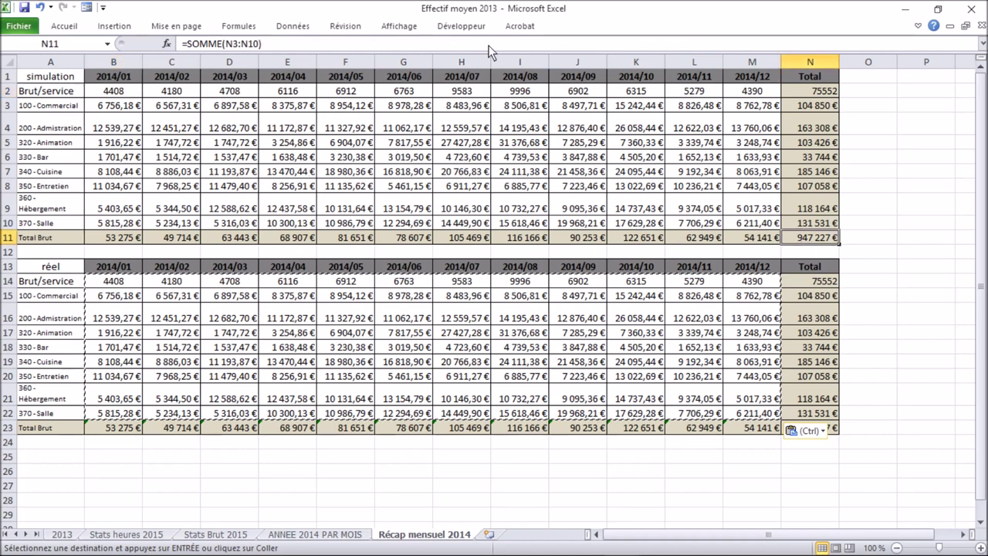
left_click(310, 26)
- Set Solver's objective $N$11 to value 1100000, with variable cells $B$2:$M$10
left_click(965, 51)
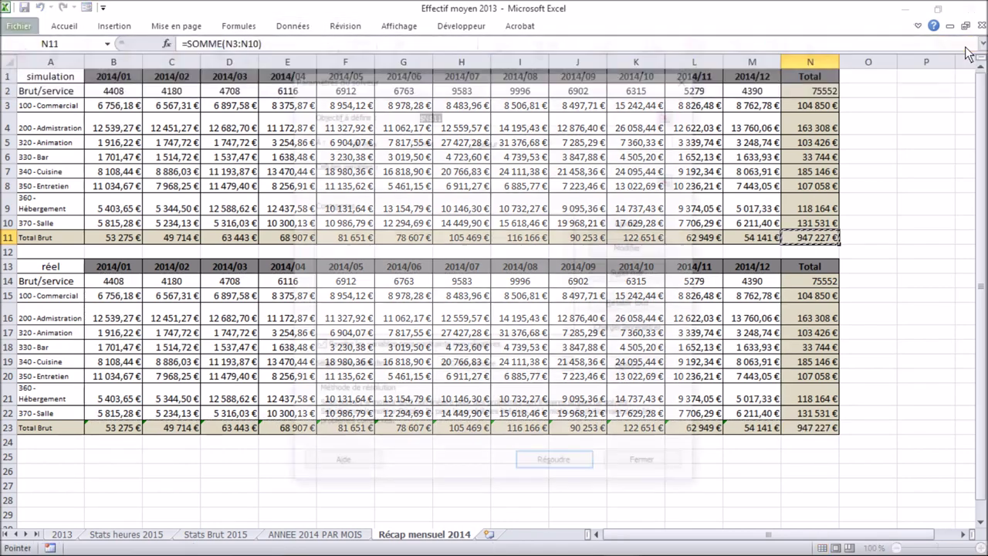
left_click_drag(504, 75, 243, 85)
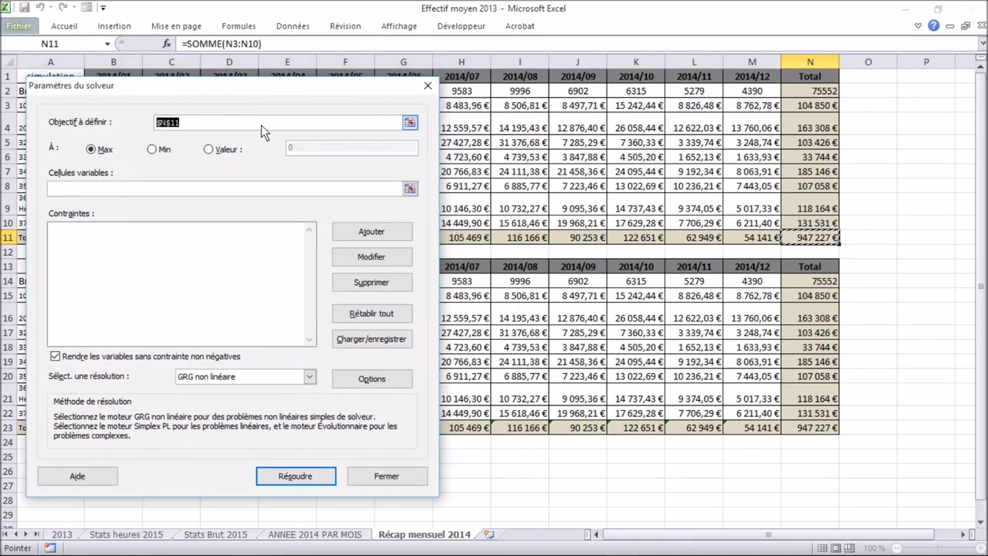
left_click(408, 124)
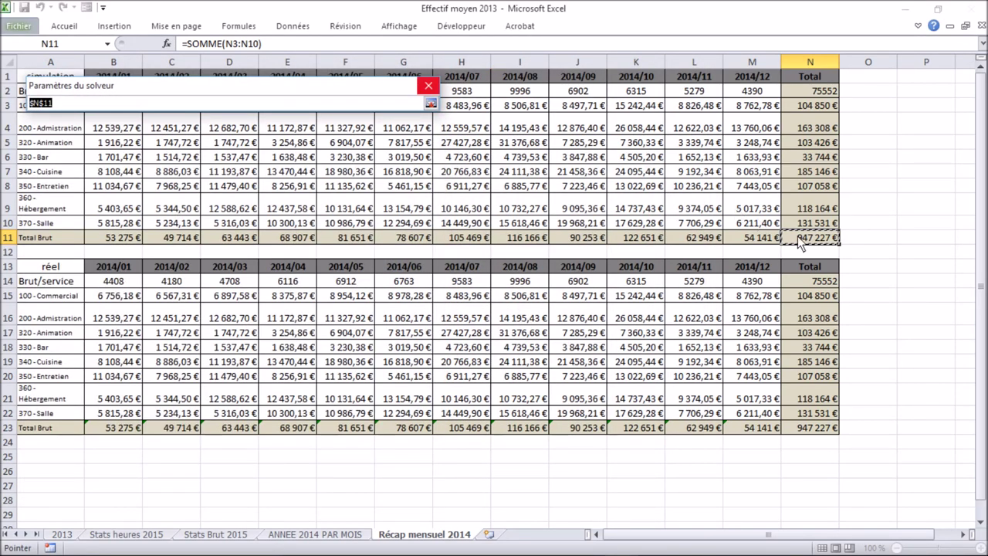
left_click(430, 104)
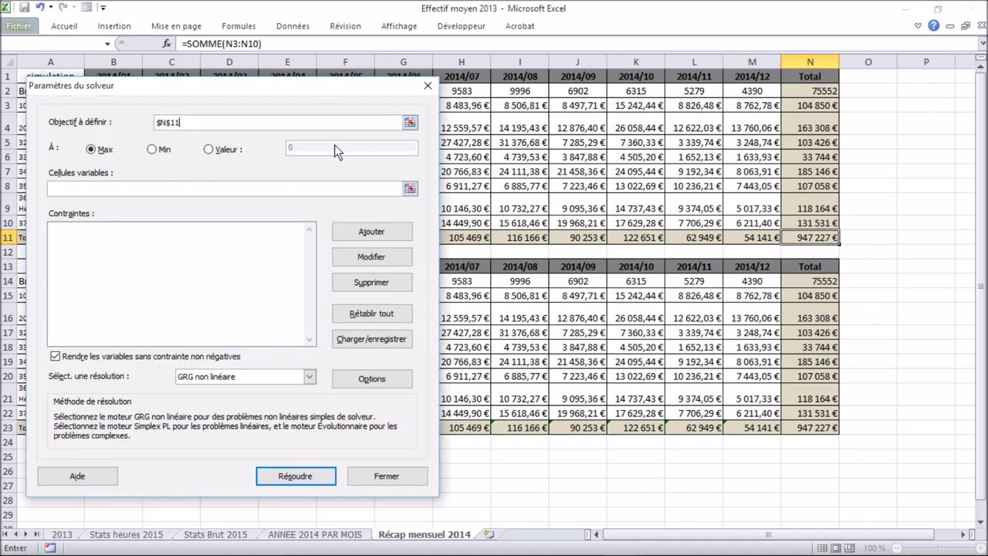
left_click(213, 150)
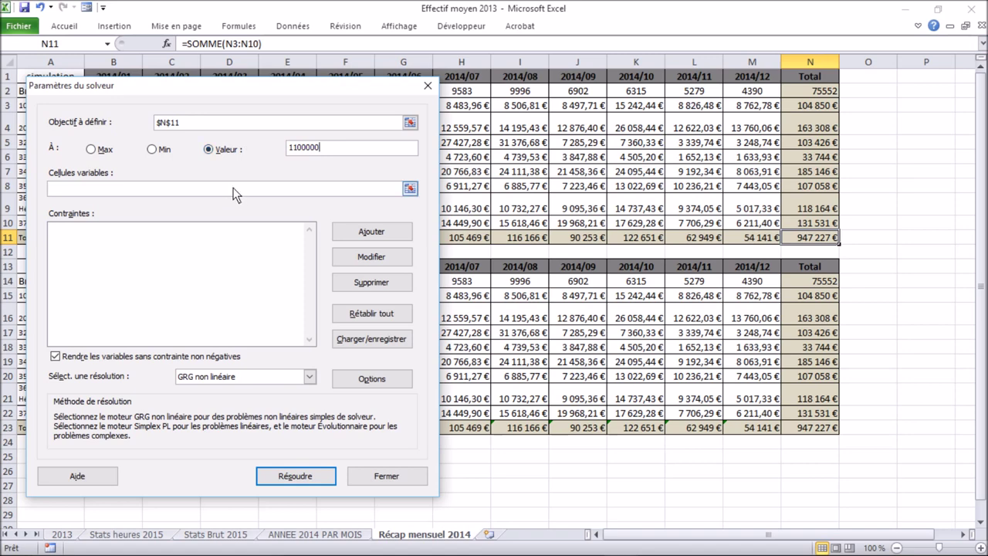
left_click(298, 187)
left_click_drag(219, 93, 421, 238)
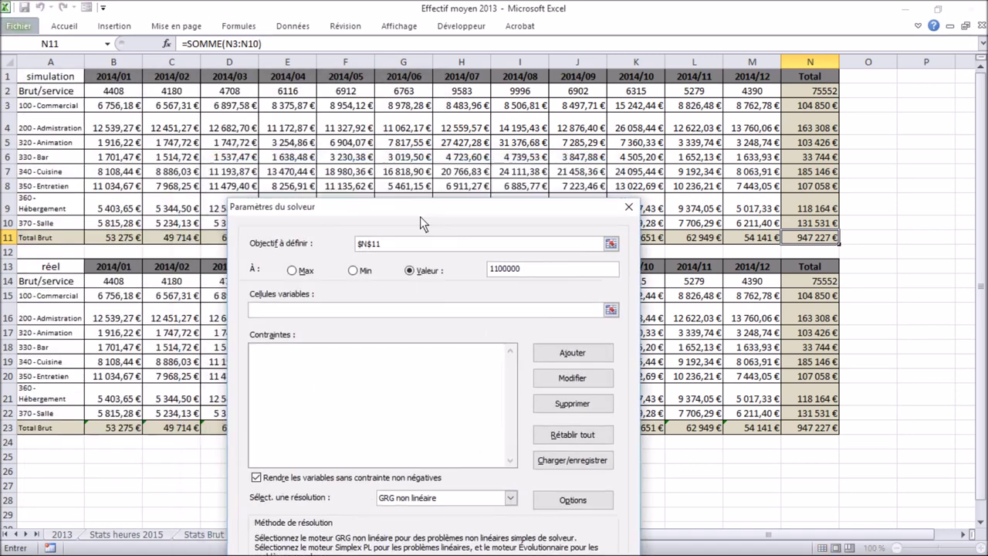
left_click_drag(121, 99, 741, 234)
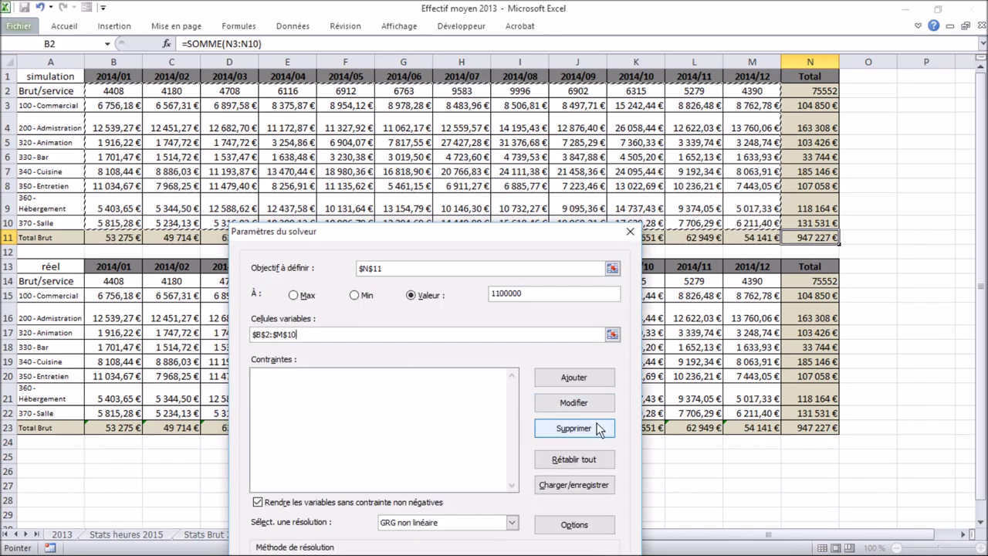
left_click(594, 380)
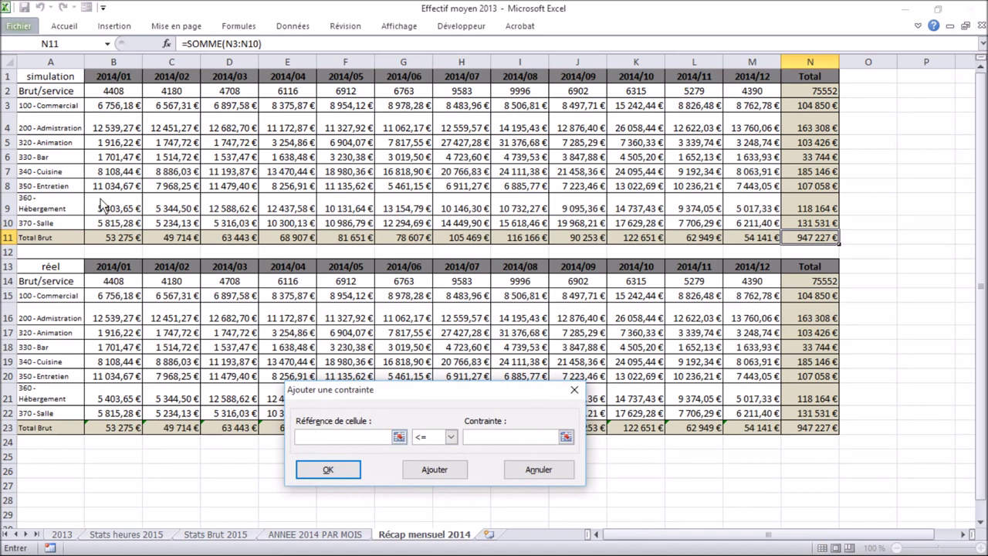
- Add the Solver constraint $H$7:$I$7 <= 25000
left_click_drag(452, 173, 534, 177)
left_click(477, 440)
type("25000")
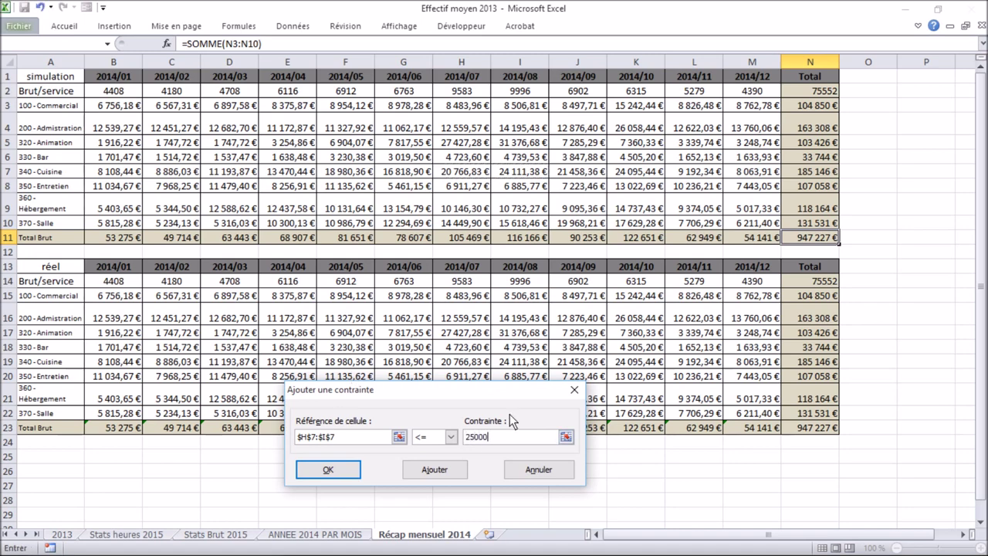
left_click(351, 471)
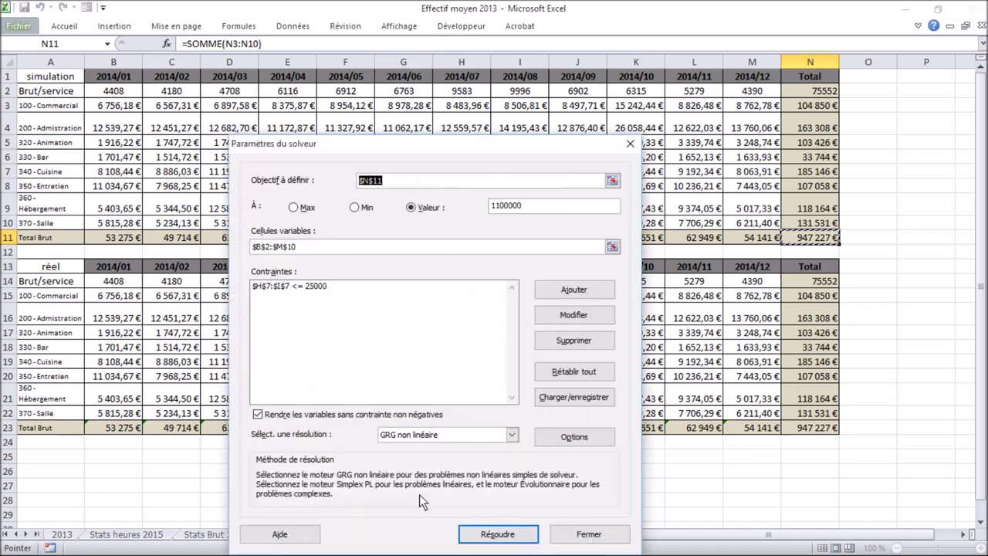
- Add the Solver constraint $H$10:$I$10 >= 15000
left_click(559, 287)
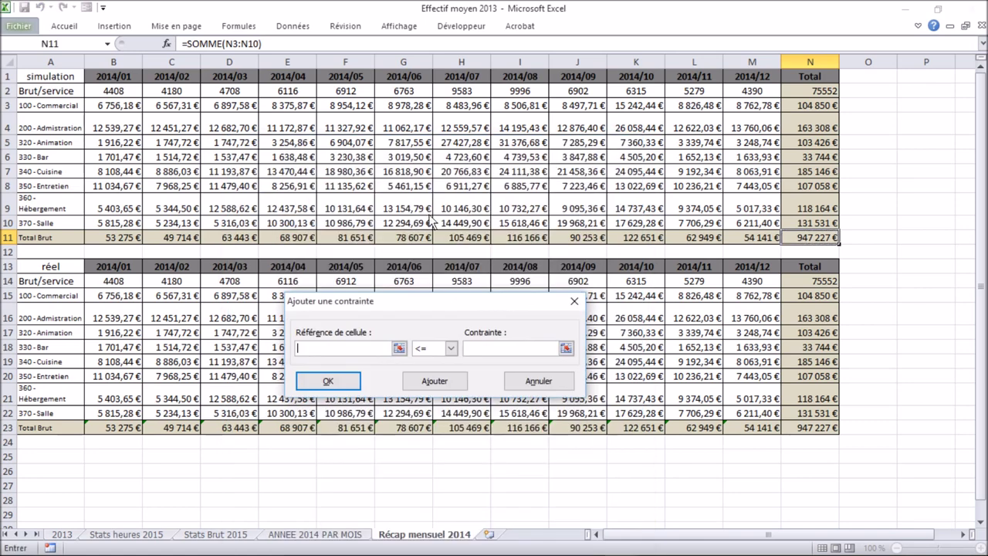
left_click_drag(456, 224, 505, 234)
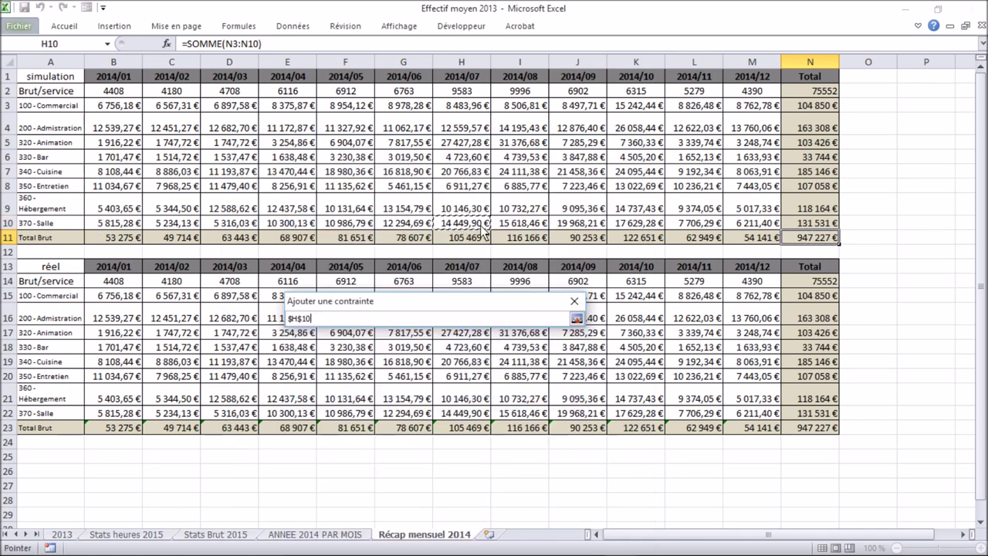
left_click(451, 348)
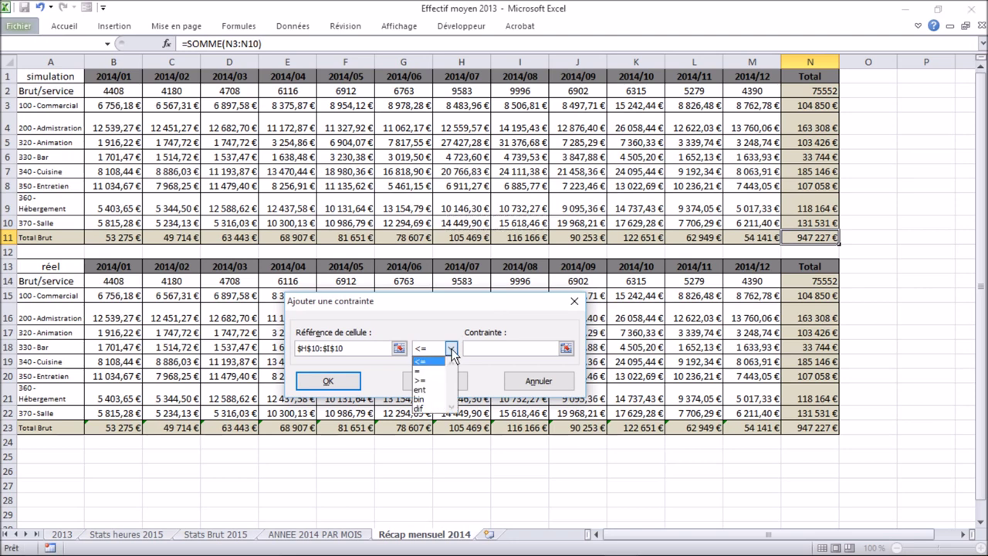
left_click(443, 381)
left_click(498, 349)
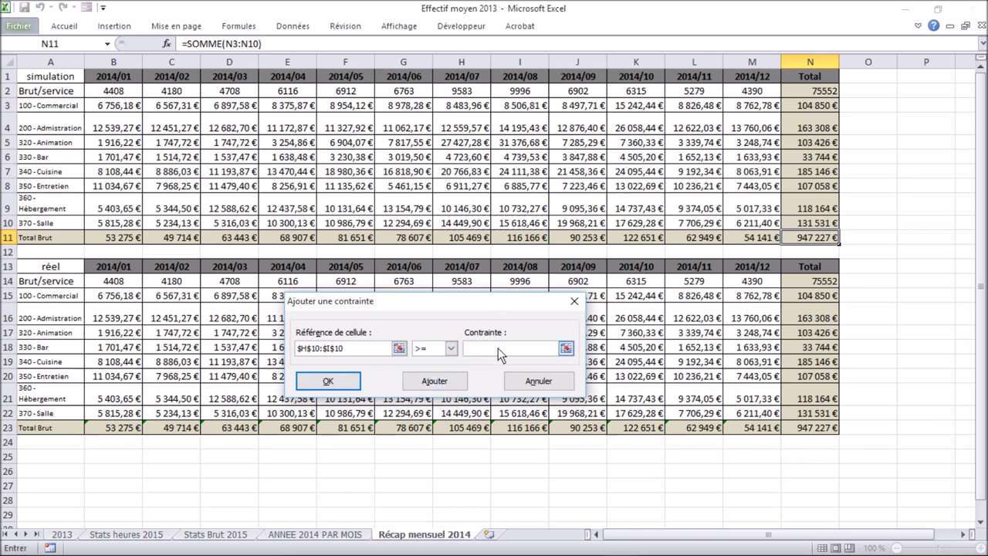
type("15000")
left_click(327, 381)
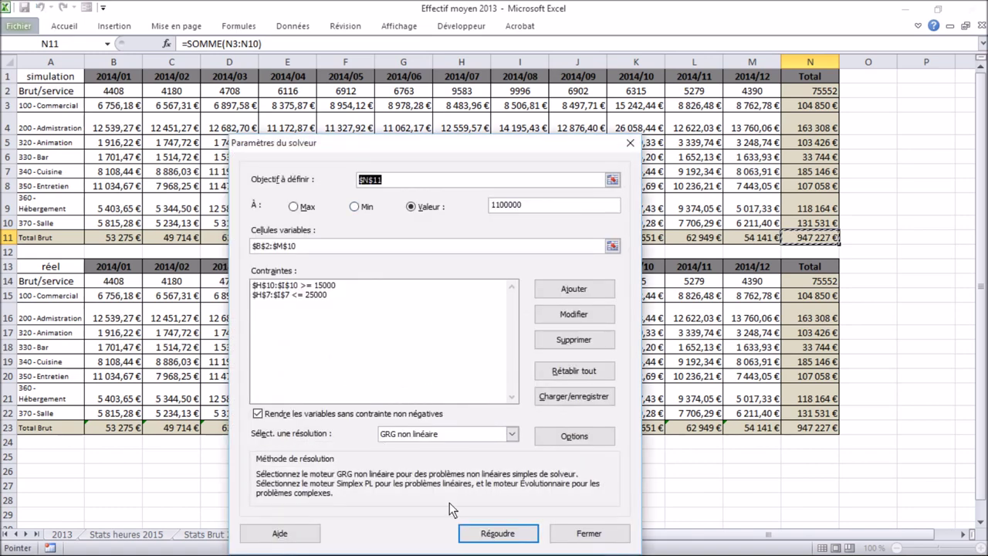
- Run Solver, keep the 1 100 001 € solution and create the Réponses answer report
left_click(477, 533)
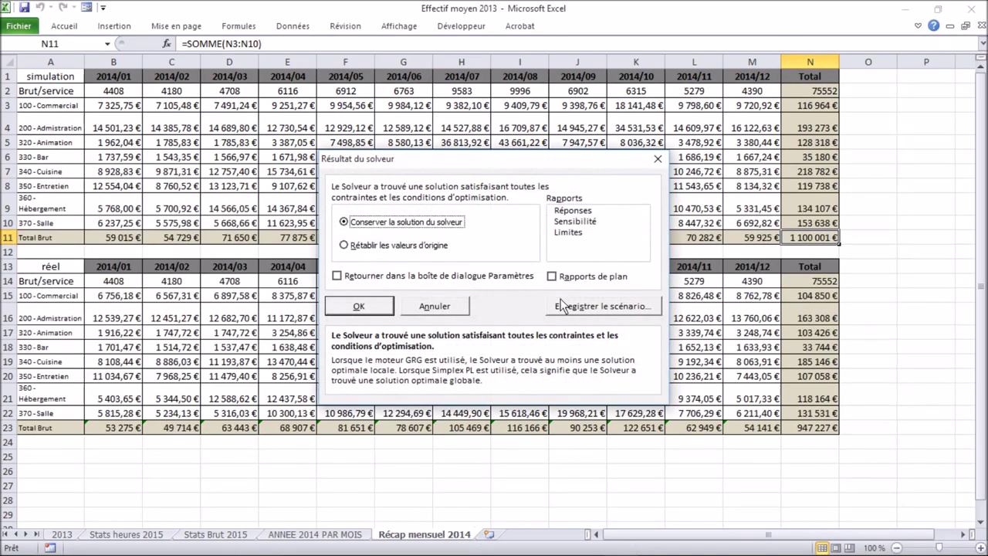
left_click(581, 214)
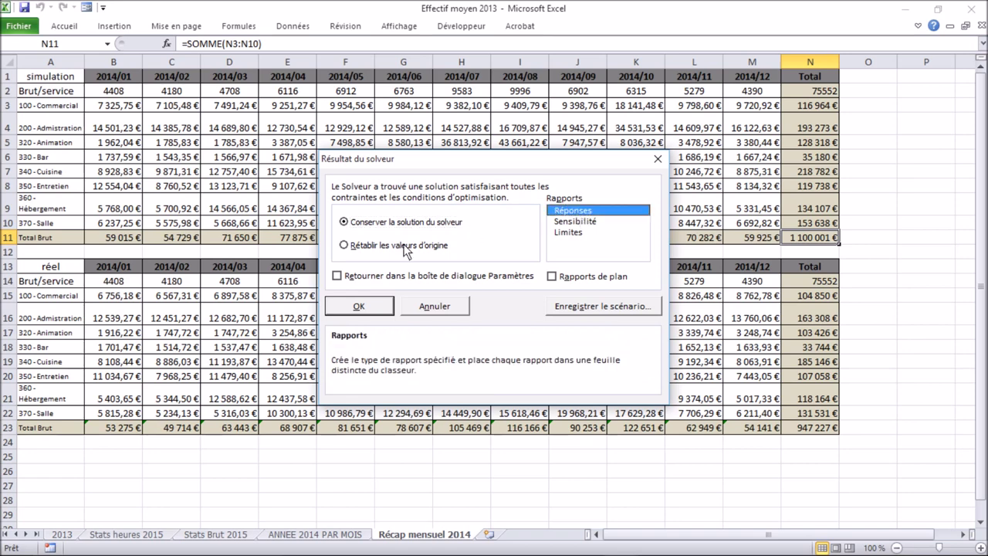
left_click(370, 306)
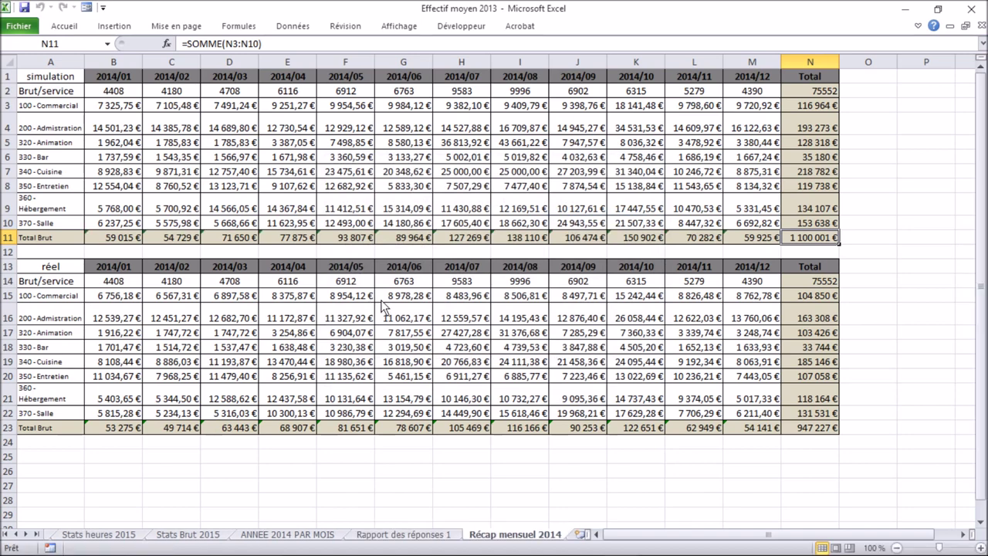
left_click(415, 535)
- Review the report's values (N11 947 227 € to 1 100 001 €), then return to Récap mensuel 2014
left_click(200, 295)
left_click(302, 296)
scroll(309, 293, "down", 2)
scroll(305, 286, "down", 1)
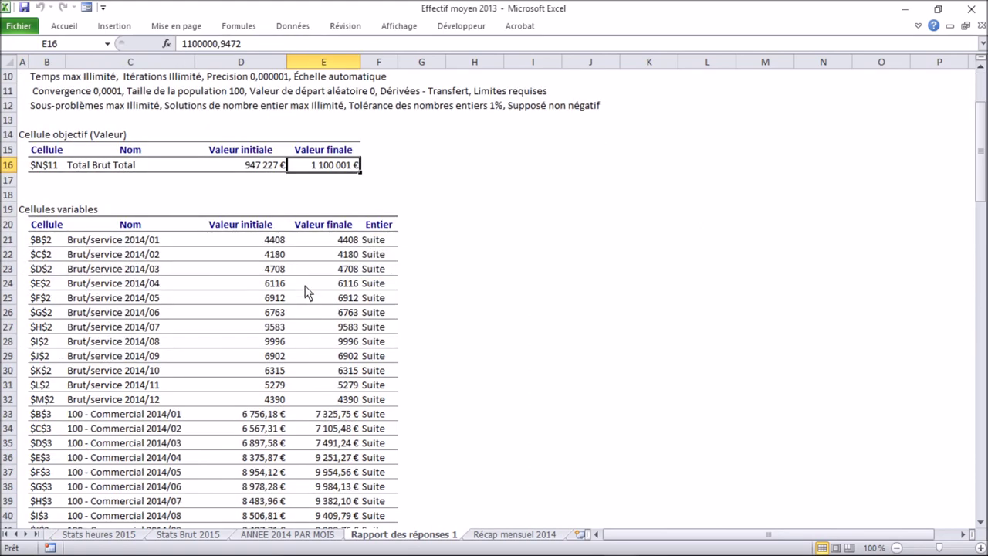
left_click(251, 241)
left_click(335, 241)
scroll(347, 280, "down", 3)
scroll(345, 280, "down", 3)
scroll(345, 279, "down", 3)
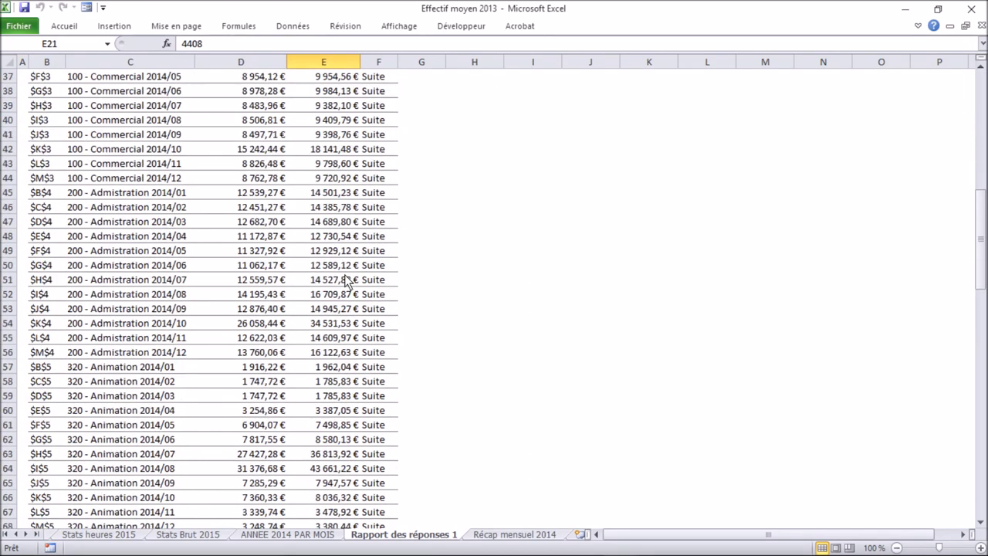
scroll(345, 279, "down", 4)
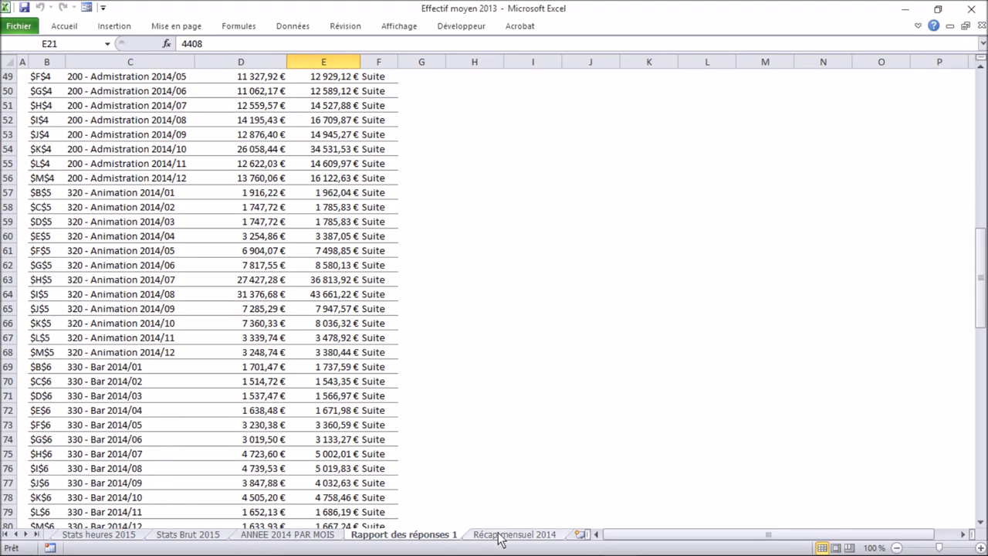
left_click(500, 535)
left_click(748, 283)
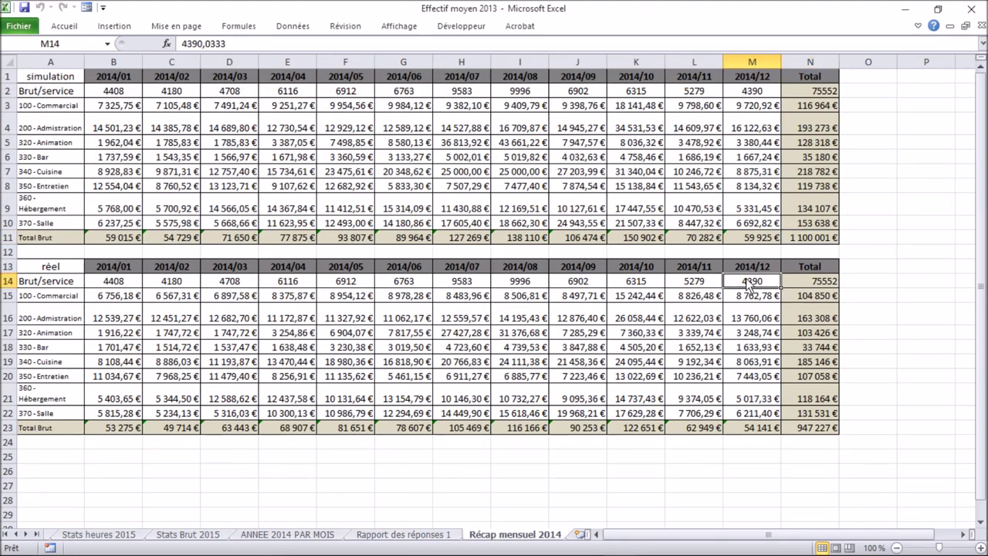
- Change B1 to 2015/01 and fill the month series across to M1
left_click(121, 266)
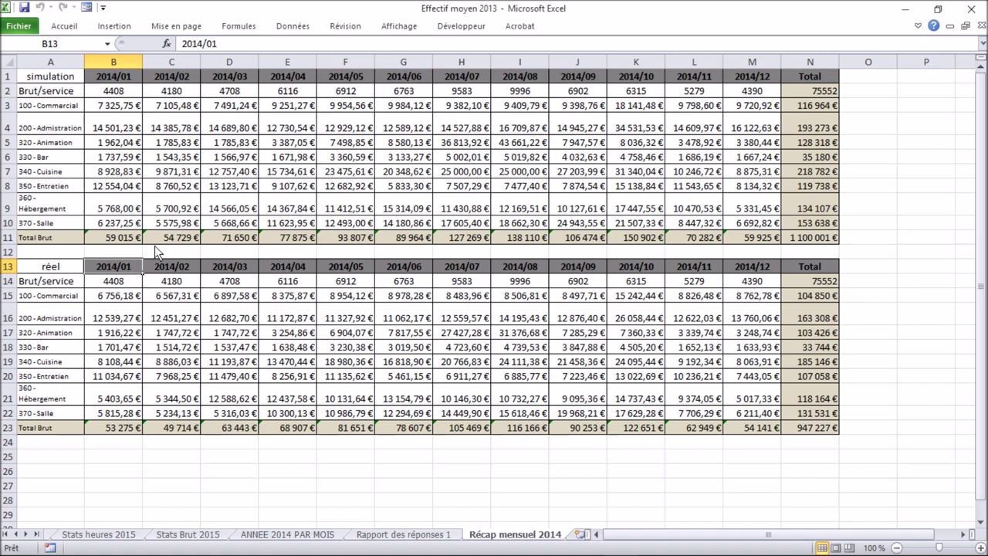
left_click(130, 82)
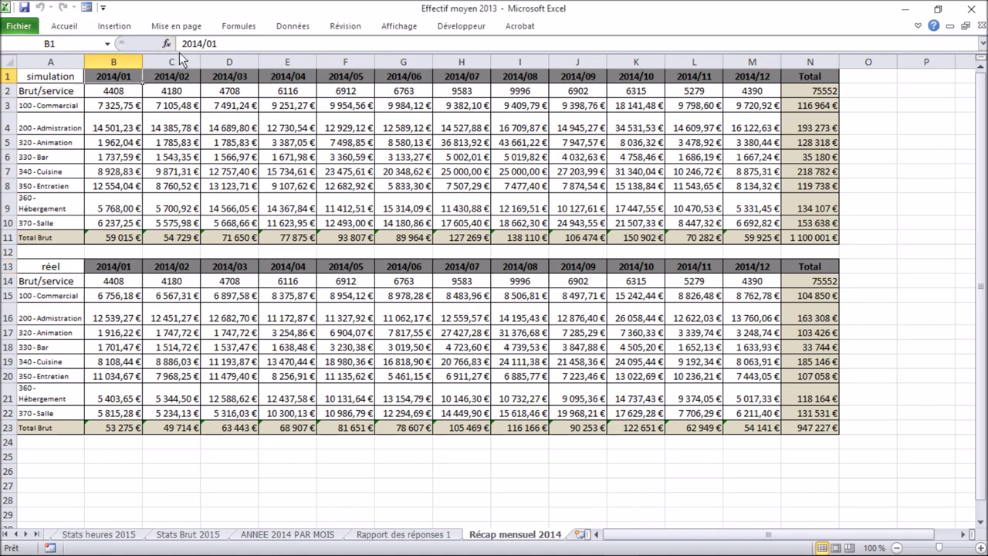
left_click(195, 44)
type("5")
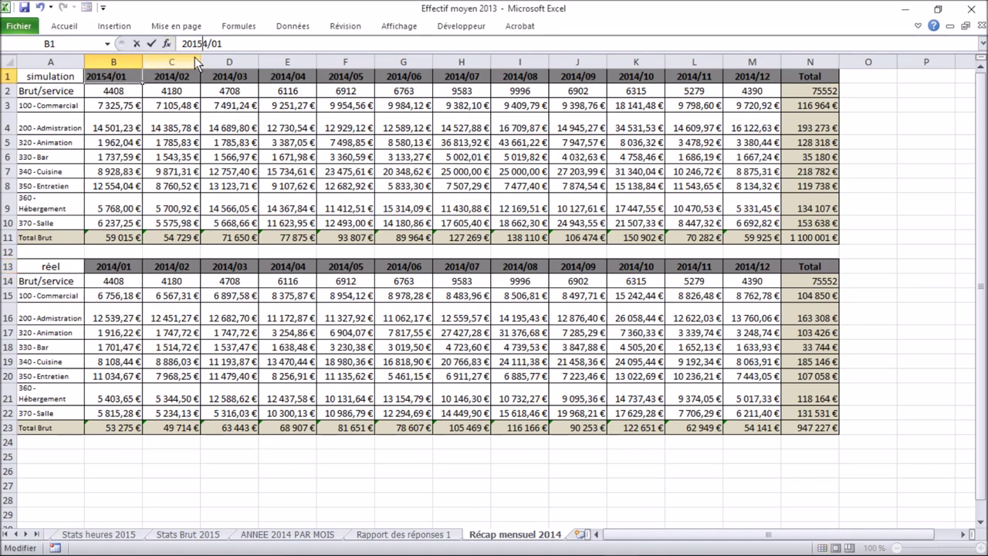
key("Delete")
key("Return")
key("Up")
left_click_drag(142, 83, 759, 85)
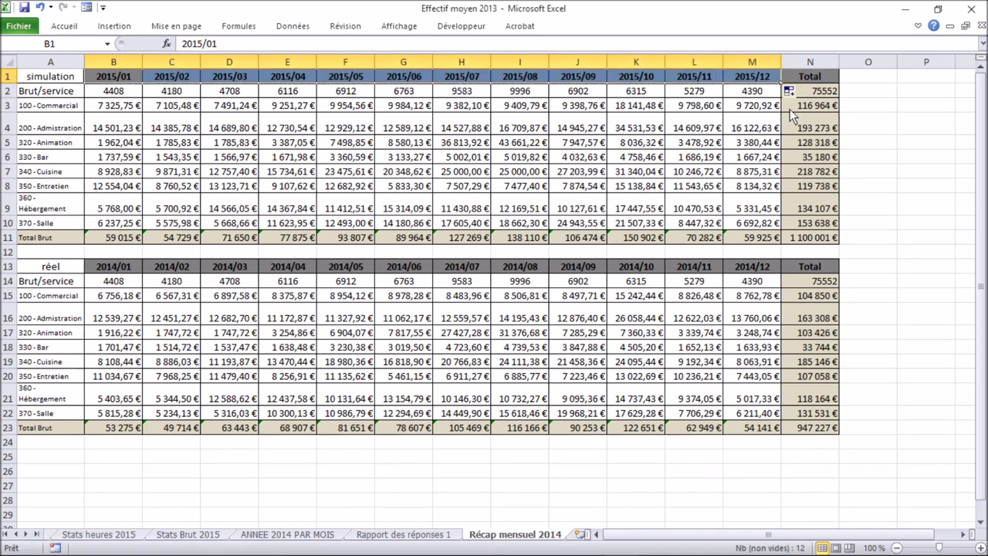
- Select the simulation Brut/service values B2:M2
left_click(118, 91)
key("shift+ctrl+Right")
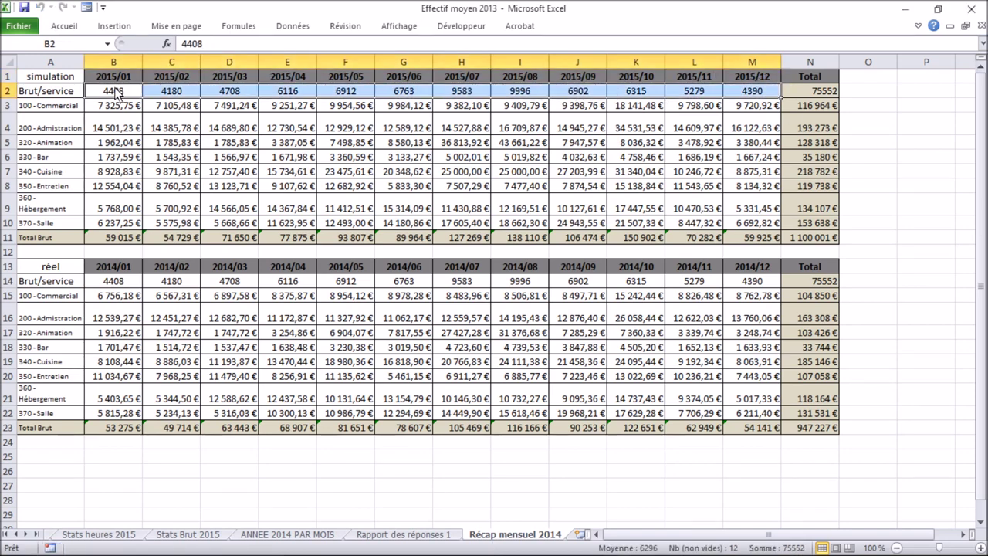
left_click(287, 25)
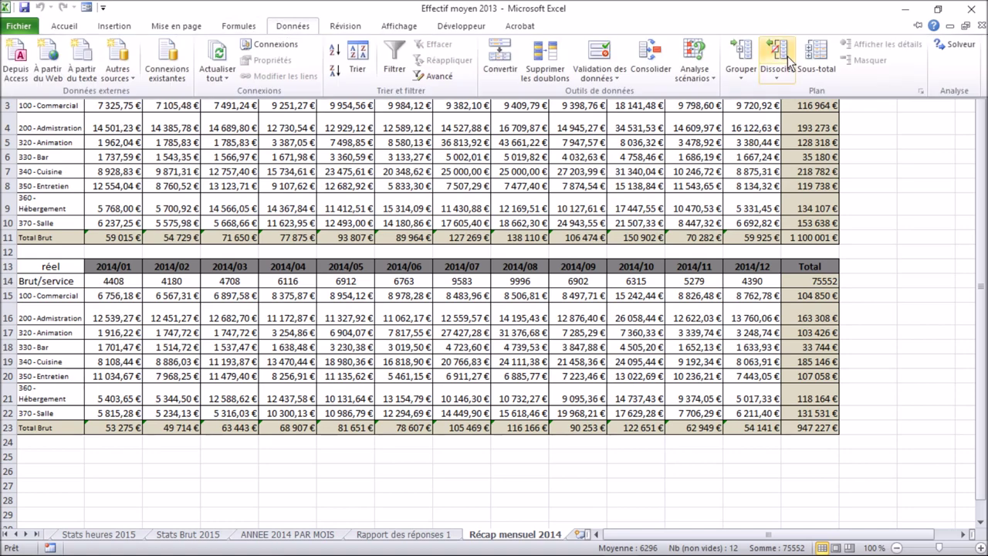
- Set Solver's objective $N$2 to value 81000, varying only $B$2:$M$2
left_click(936, 42)
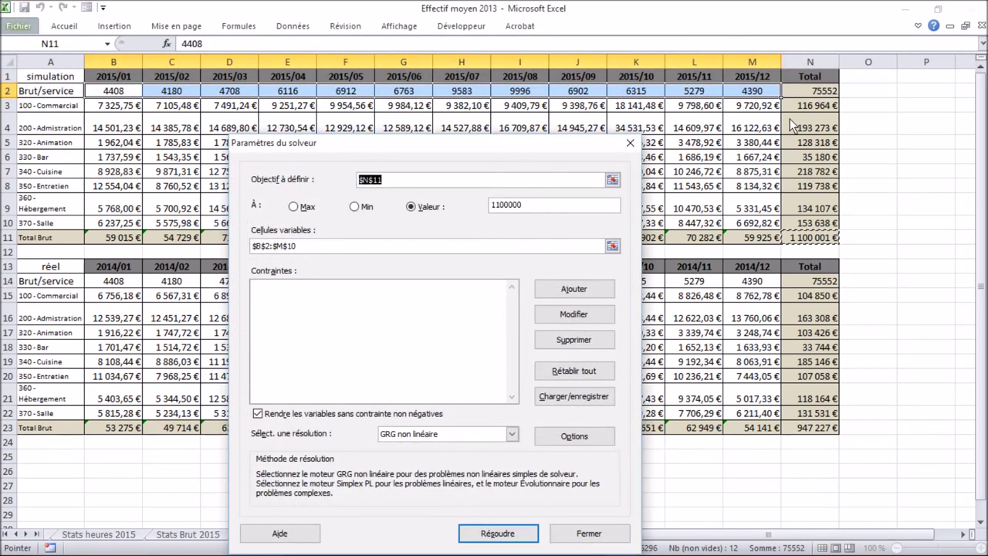
left_click(814, 91)
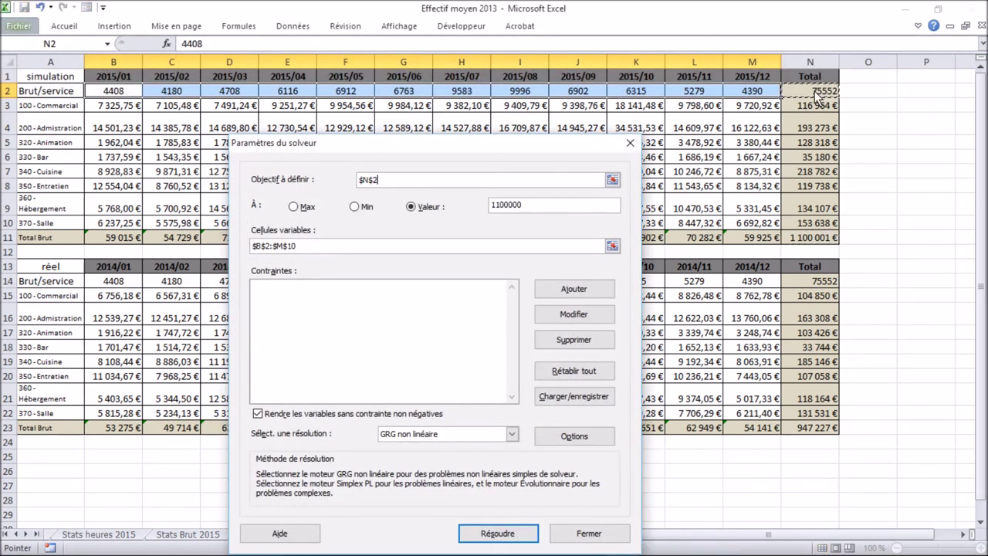
double_click(542, 204)
type("8")
left_click(301, 246)
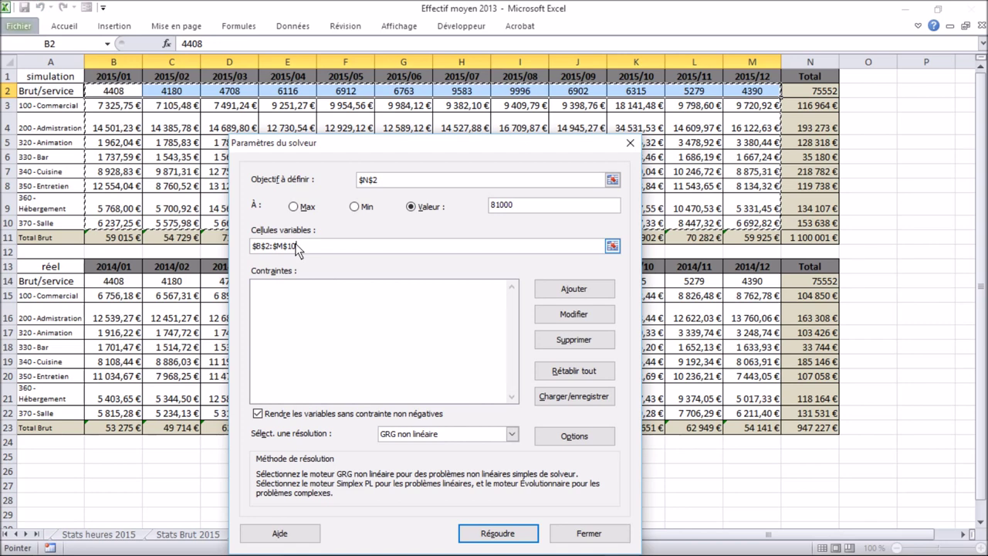
left_click(612, 246)
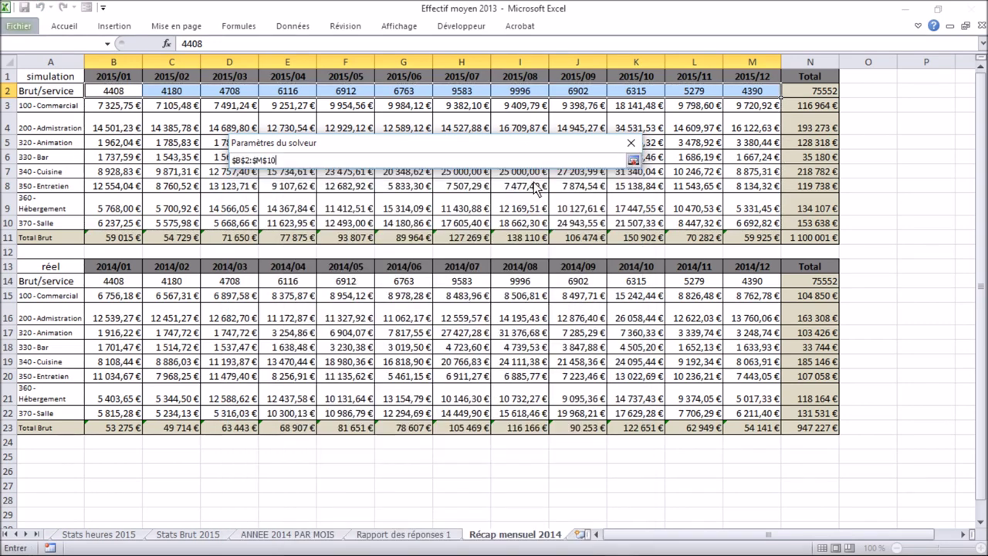
left_click(125, 96)
left_click_drag(125, 96, 749, 94)
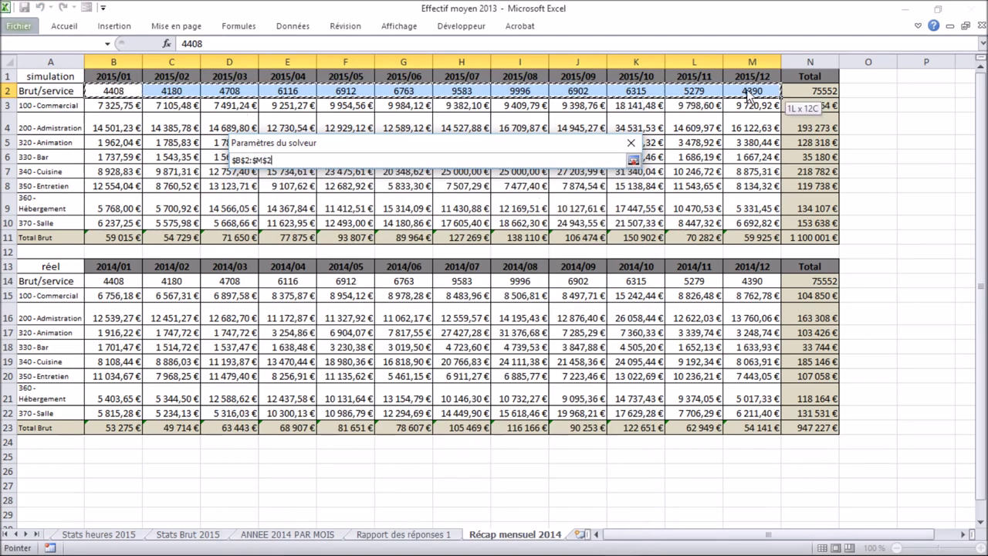
left_click(633, 160)
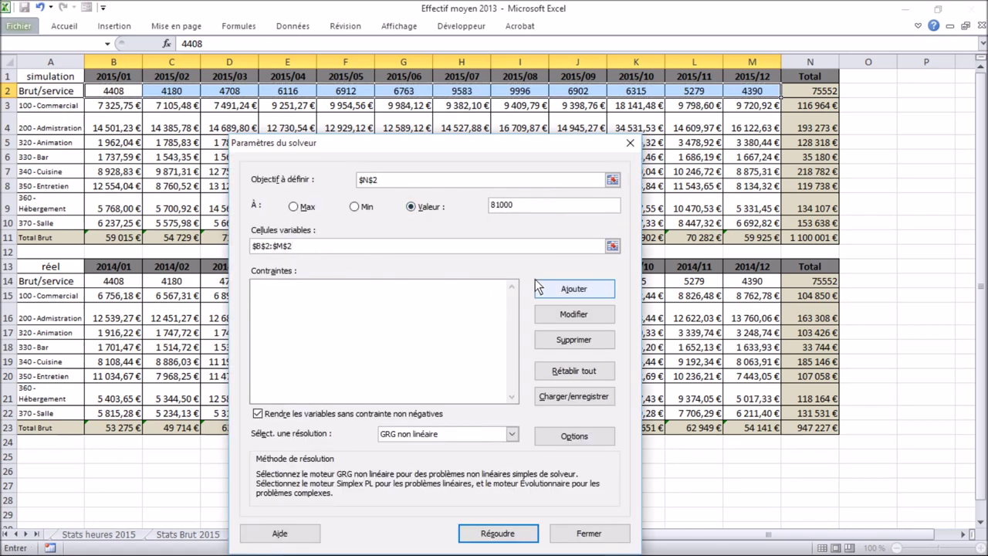
- Cap July and August $H$2:$I$2 at 10000 and run Solver
left_click(575, 289)
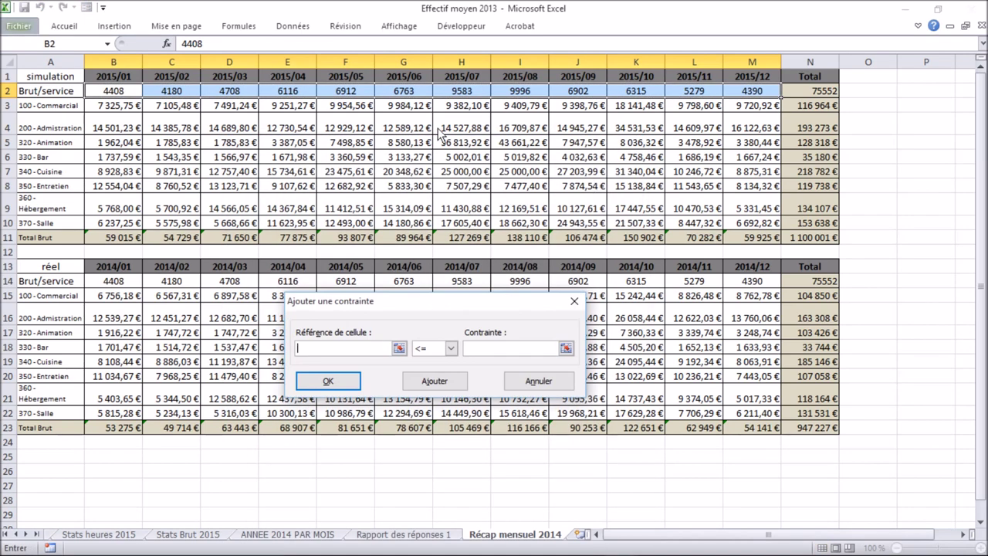
left_click_drag(461, 93, 498, 99)
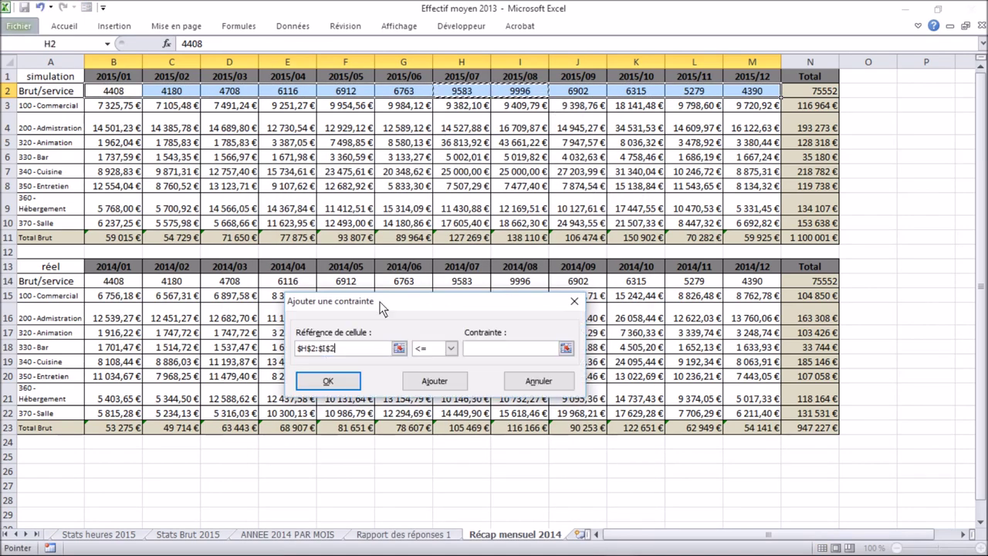
left_click(475, 349)
type("0000")
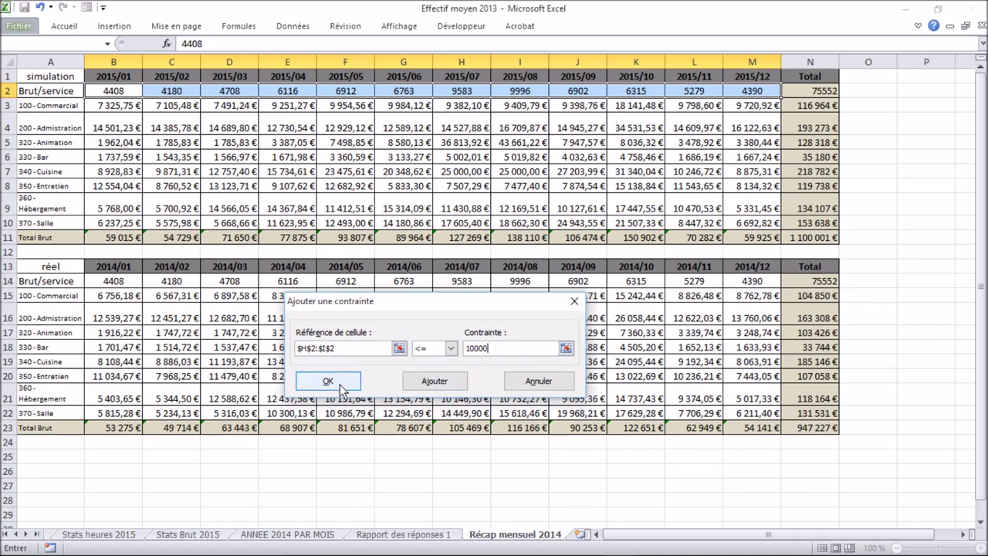
left_click(328, 381)
left_click(494, 531)
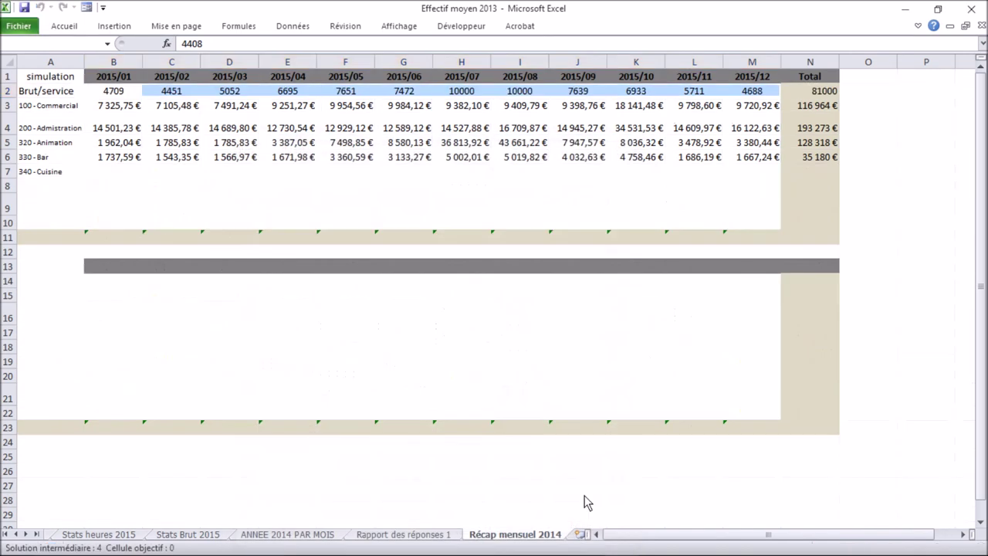
- Keep the solution totalling 81000 in N2 and centre N2 vertically
left_click(359, 307)
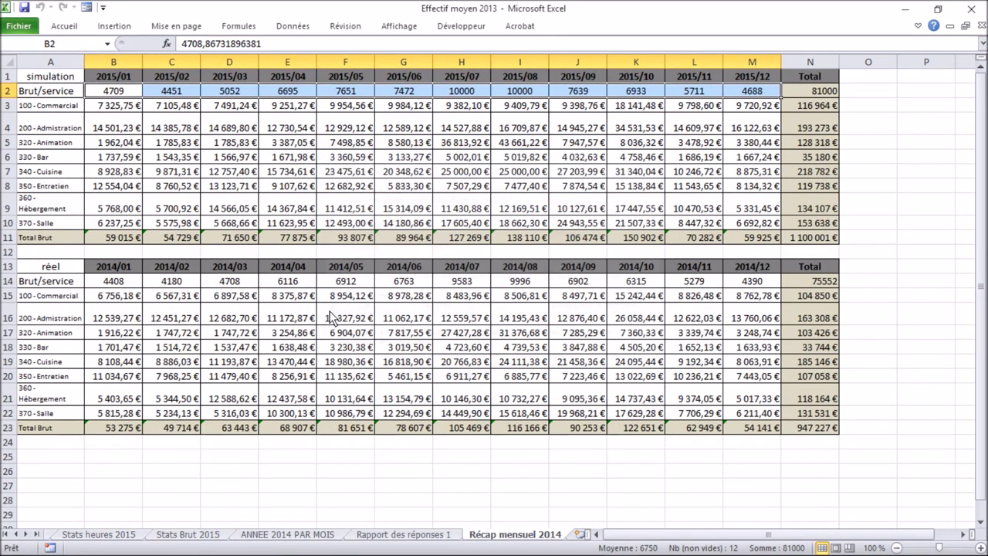
left_click(800, 91)
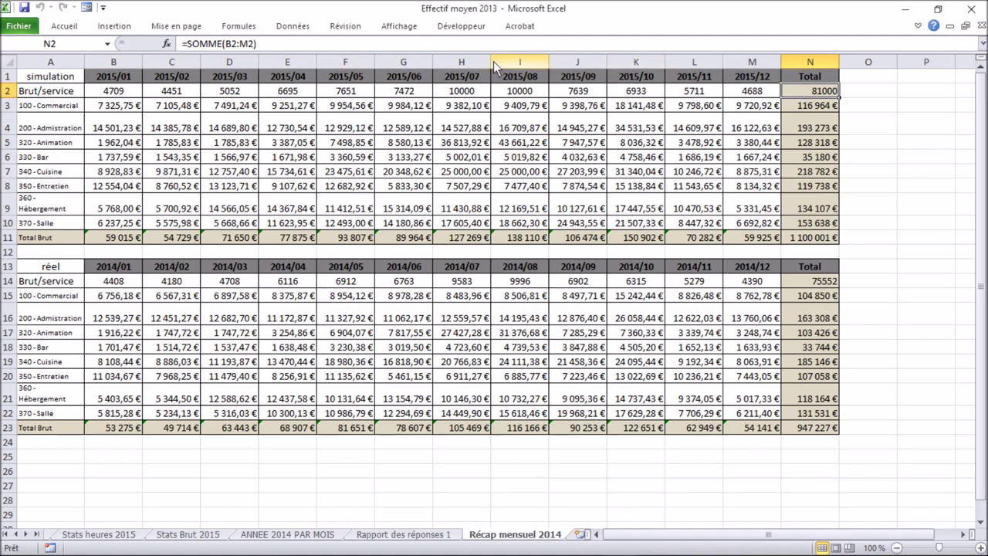
left_click(64, 26)
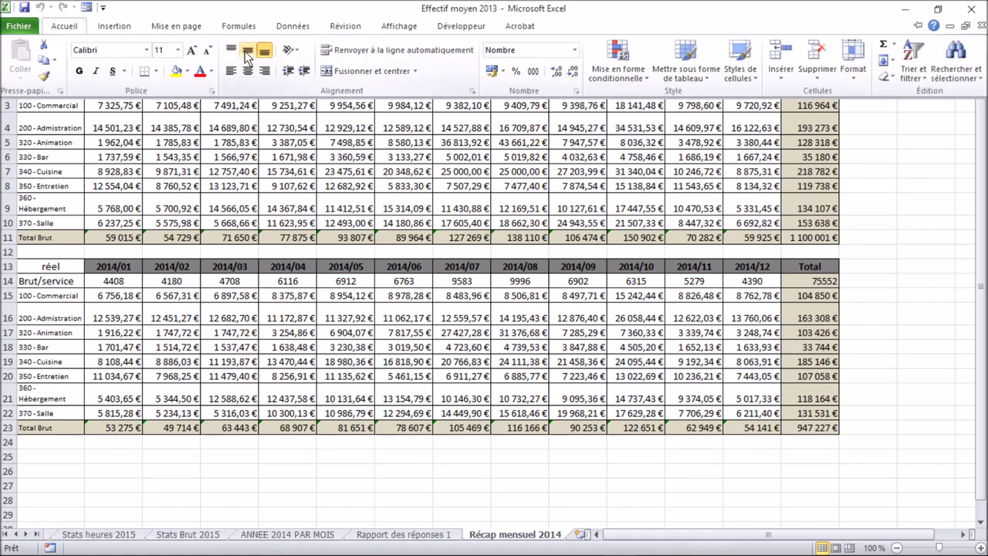
left_click(247, 51)
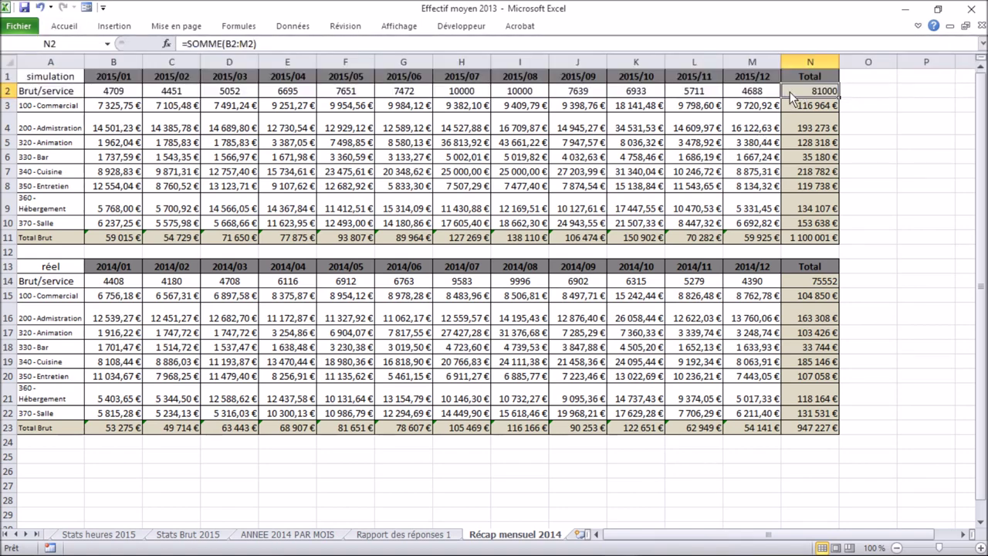
left_click(68, 27)
left_click(232, 71)
left_click(791, 105)
mouse_move(783, 552)
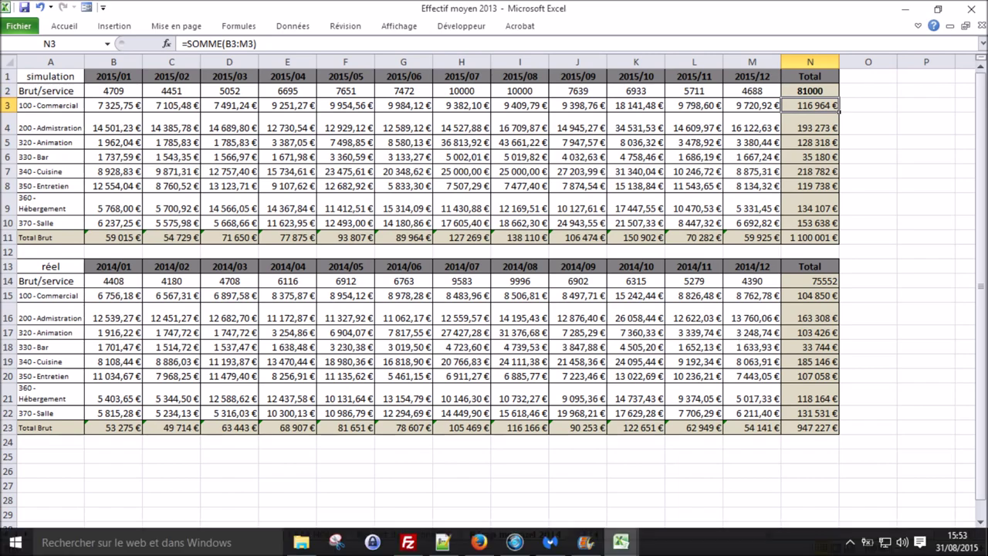